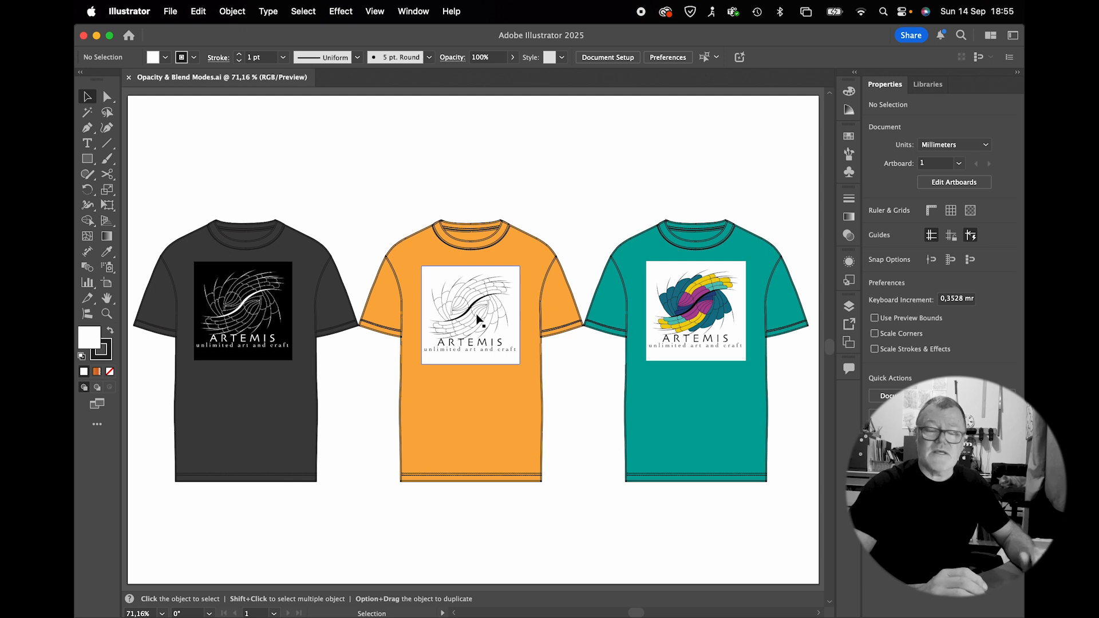
Step: Select the black logo image on the dark grey T-shirt and show its transparency settings
left_click(282, 318)
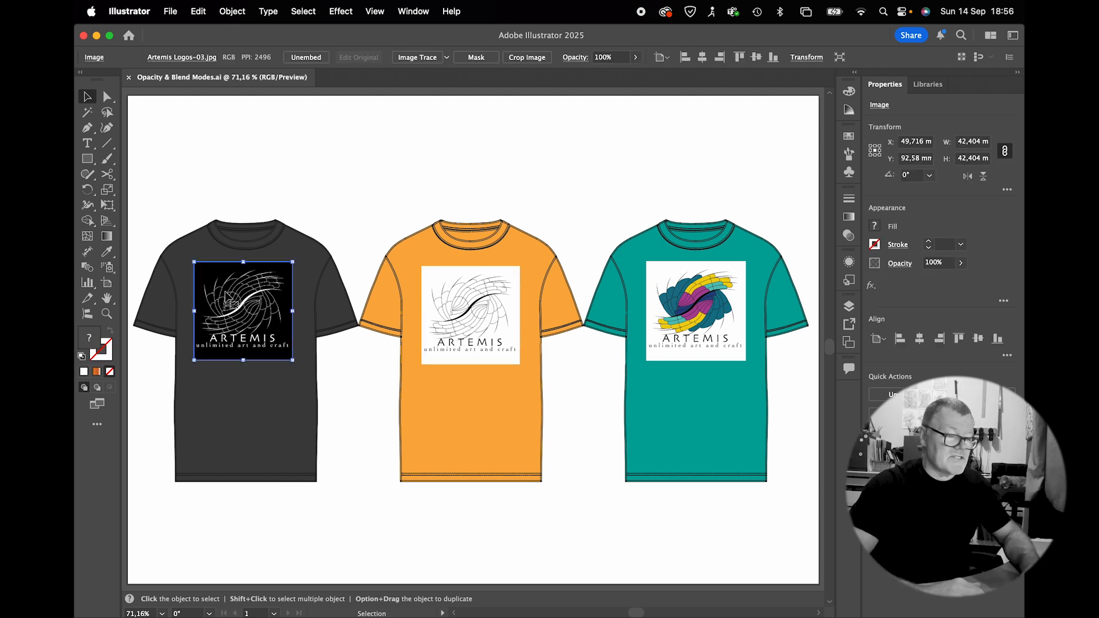
key("super+equal")
key("super+equal")
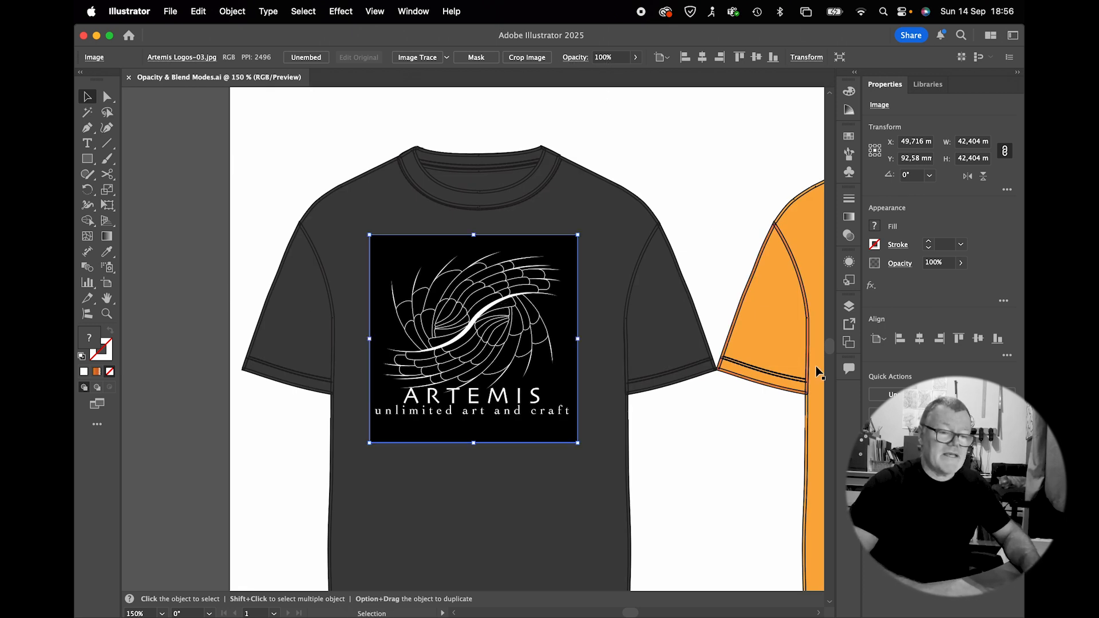
left_click(848, 235)
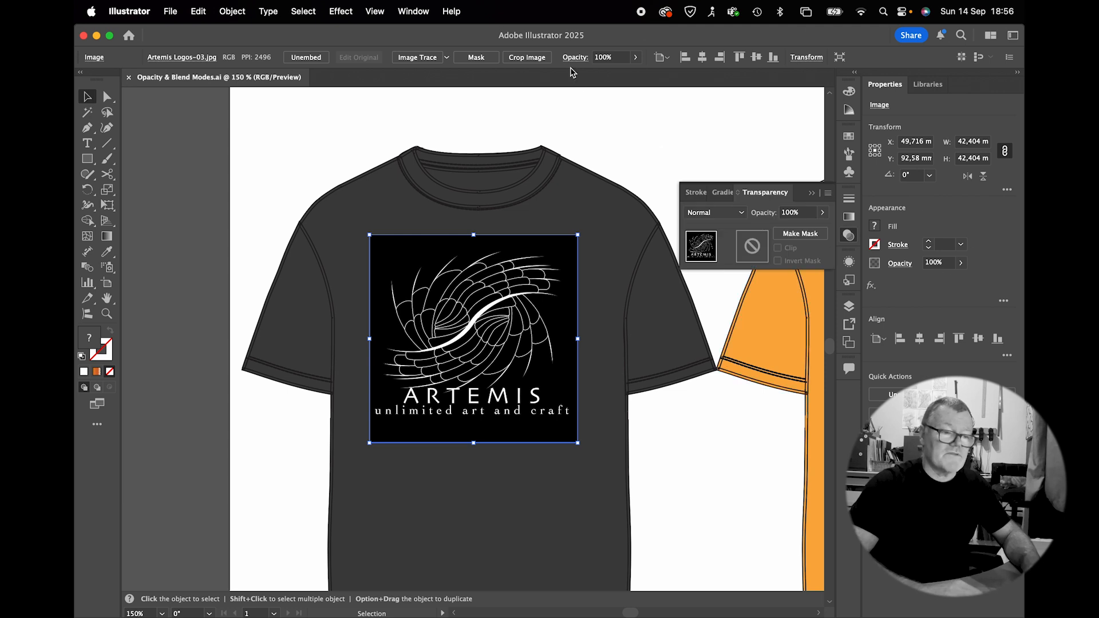
Step: Try opacities of 70% and 20% on the black logo image, restore it to 100%, and deselect it
left_click(603, 58)
type("70")
key("Return")
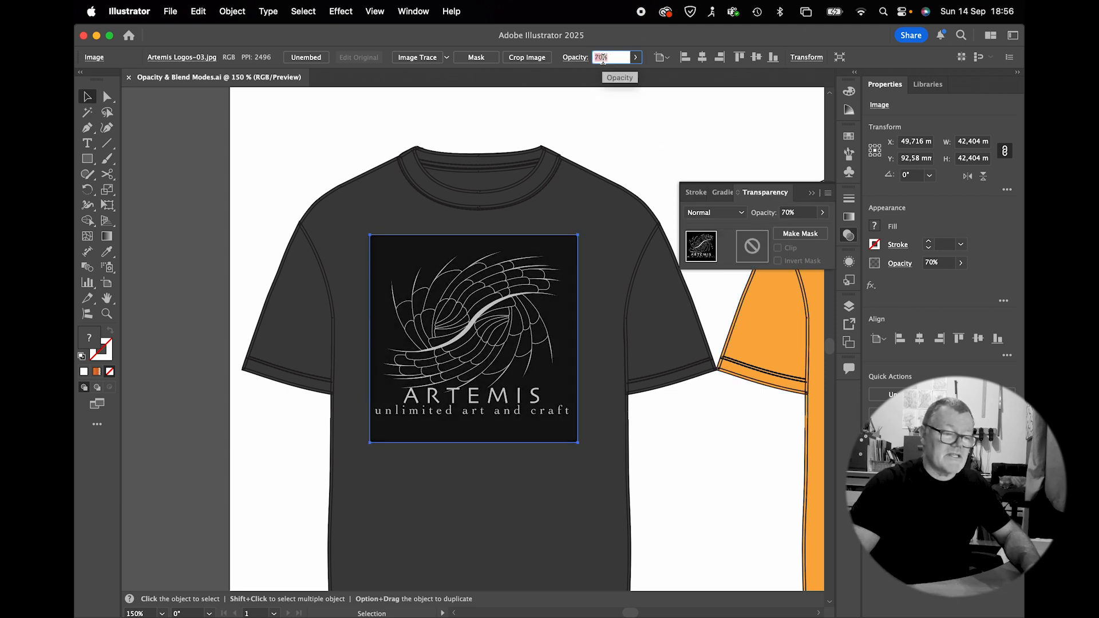
type("20")
key("Return")
type("100")
key("Return")
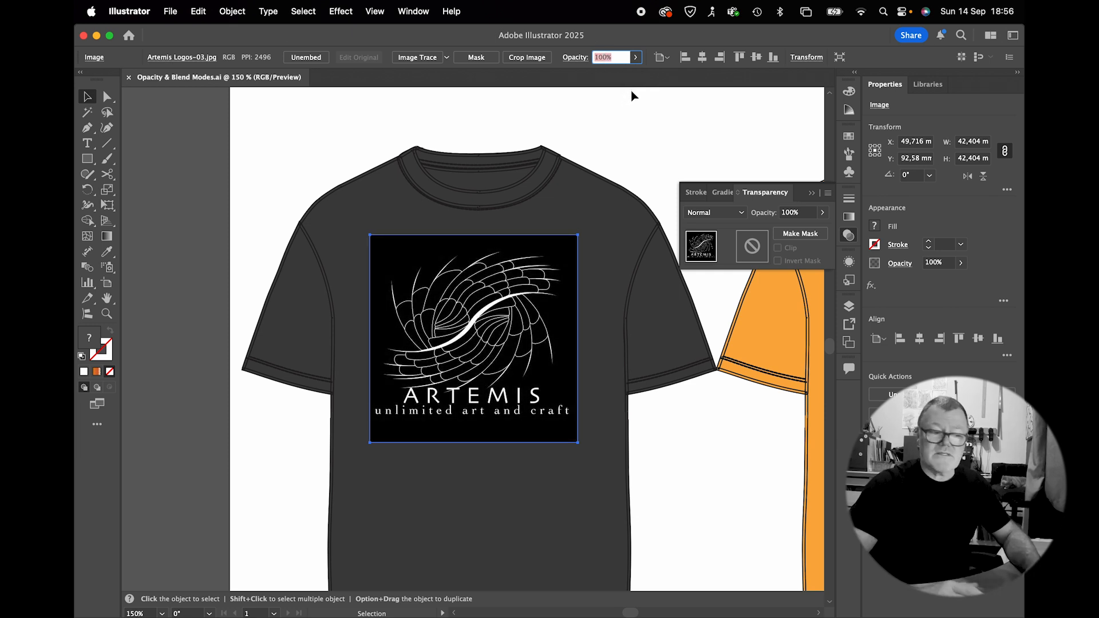
left_click(641, 126)
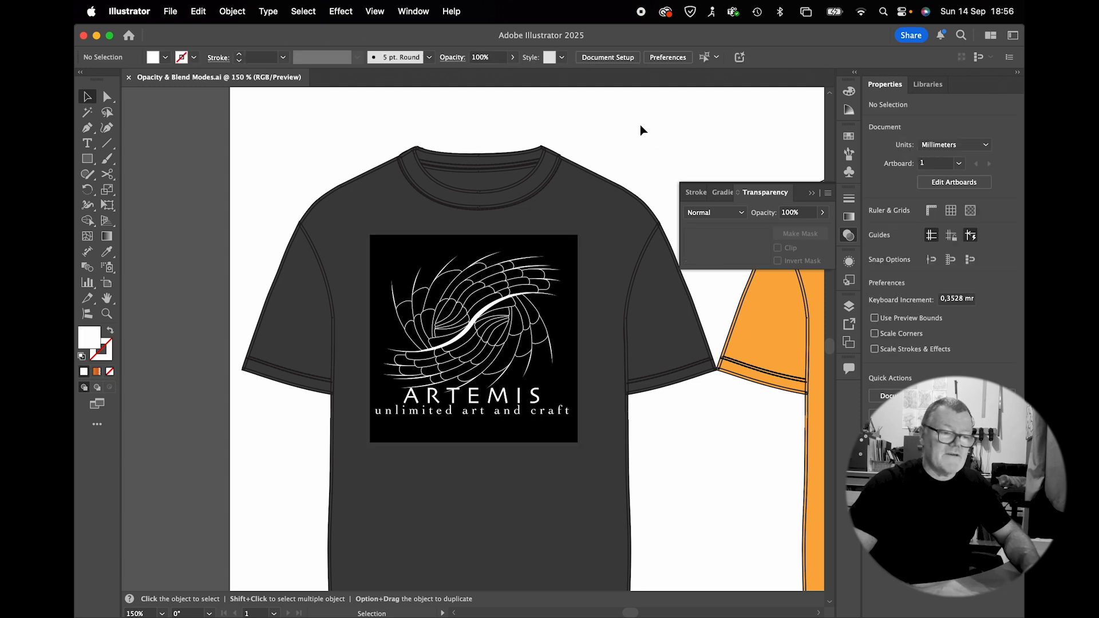
Step: Review the blending modes available for the logo image on the dark grey T-shirt
left_click(553, 256)
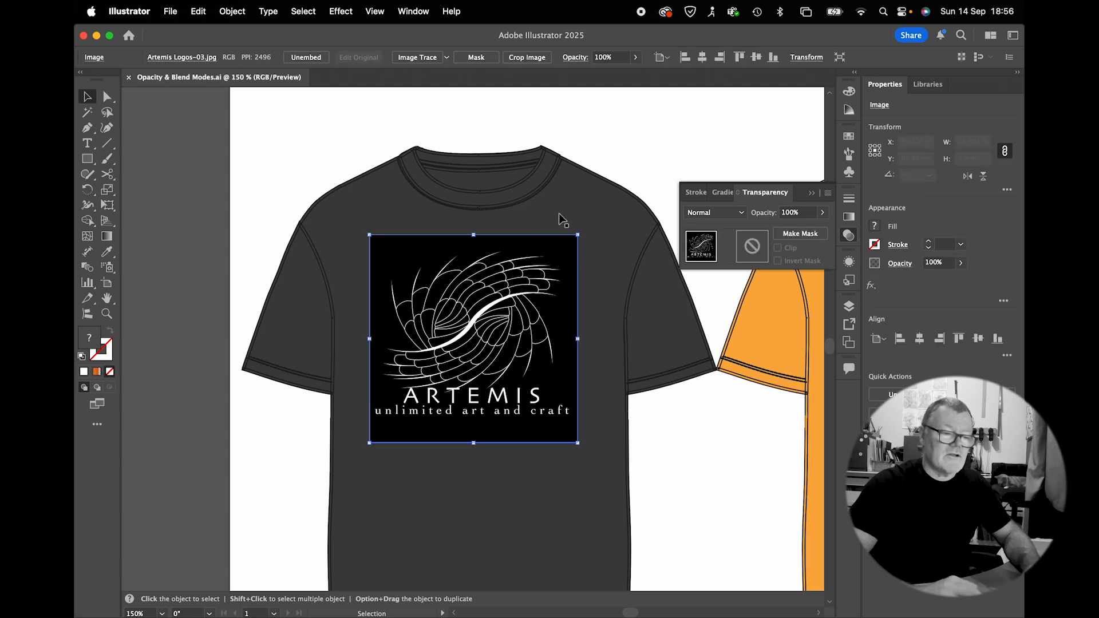
left_click(575, 57)
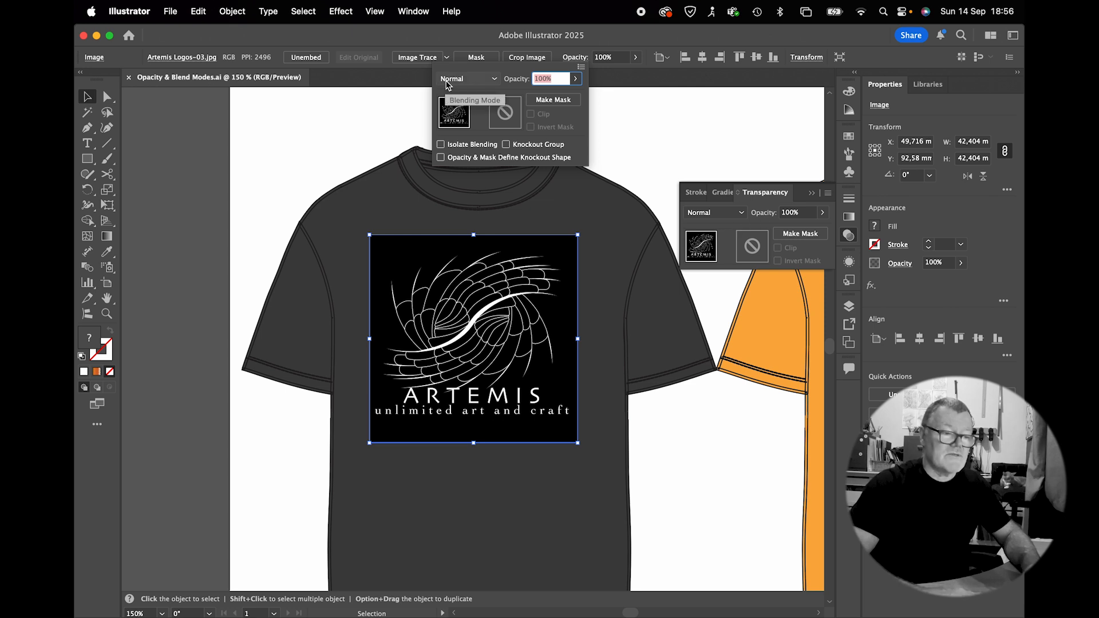
left_click(495, 80)
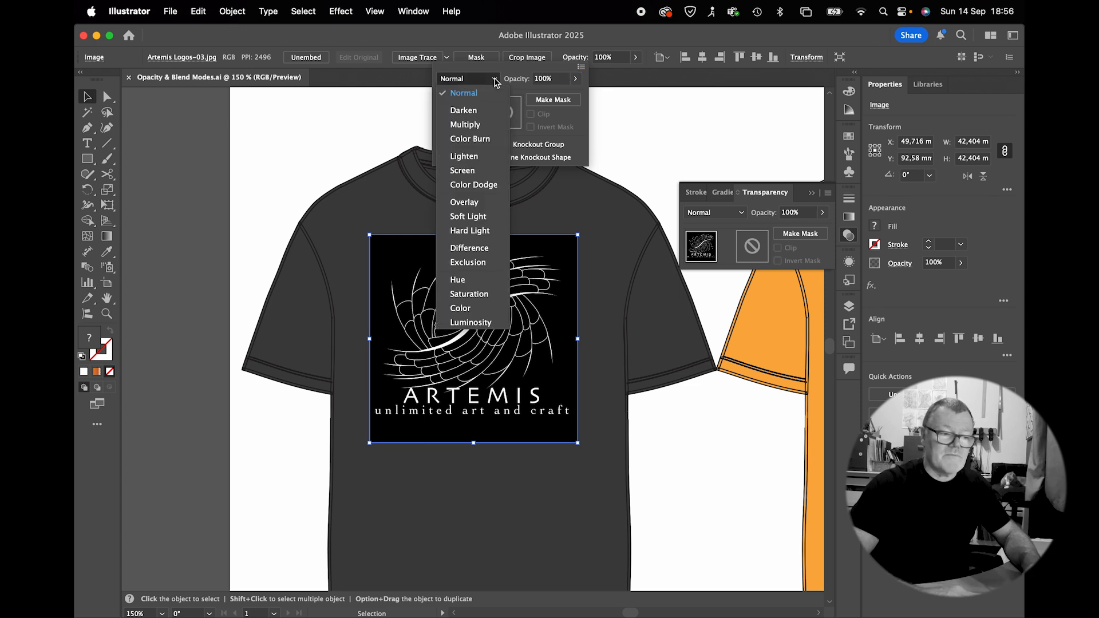
left_click(496, 82)
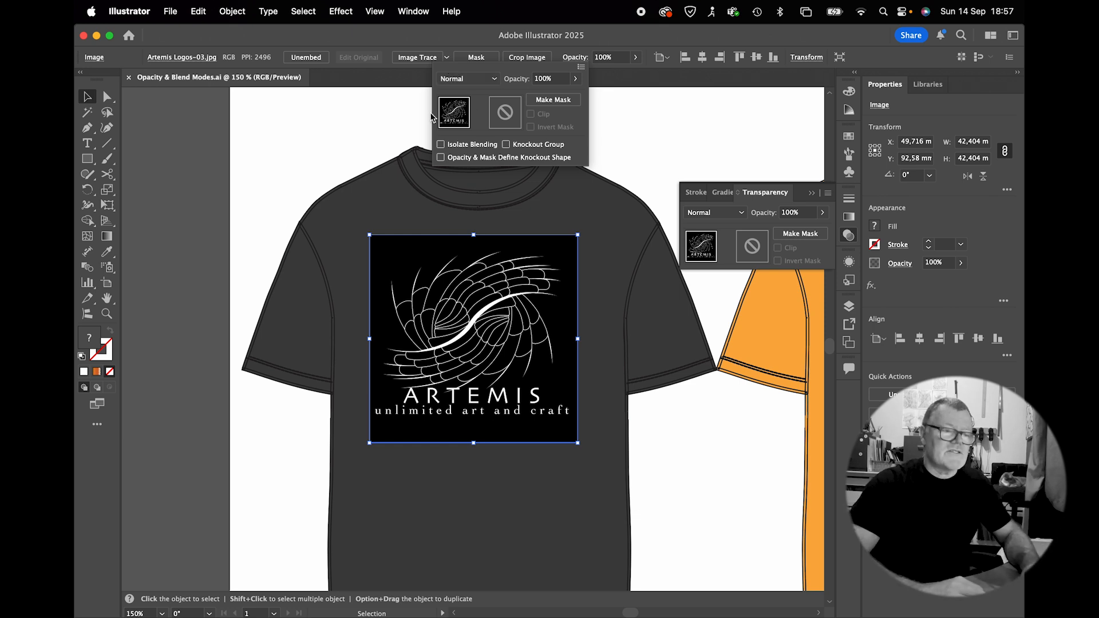
left_click(369, 152)
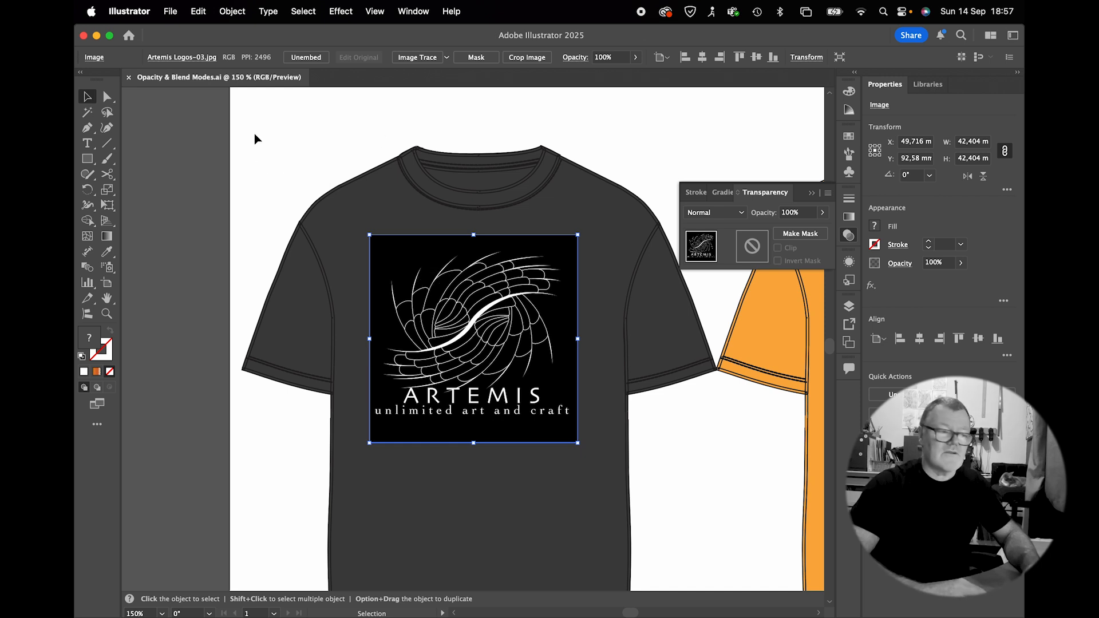
Step: Check which color mode the document uses
left_click(170, 11)
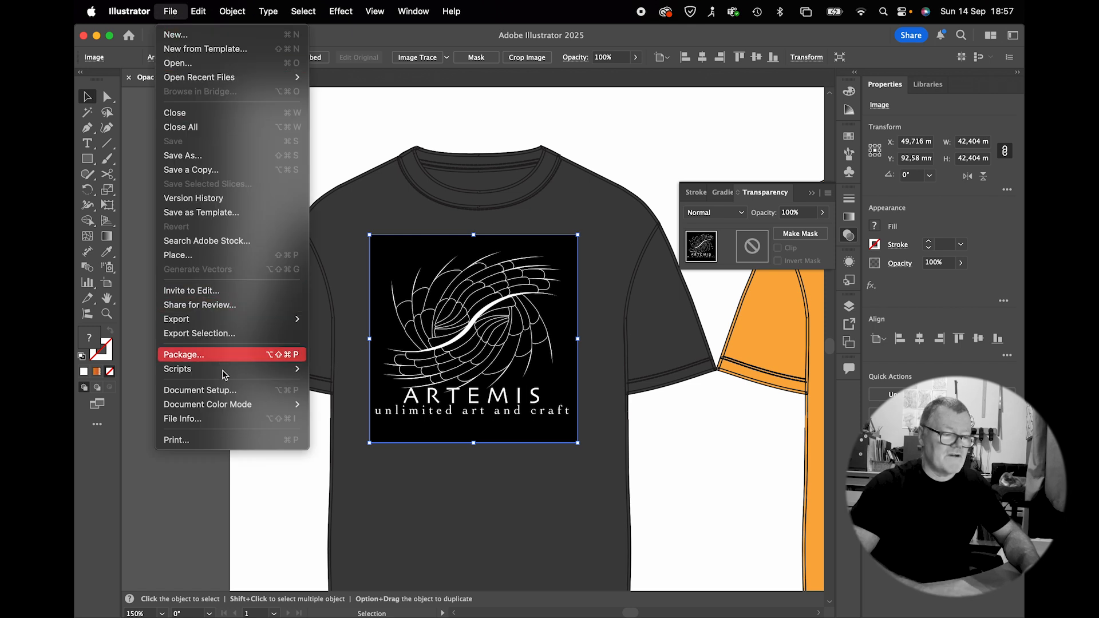
mouse_move(241, 404)
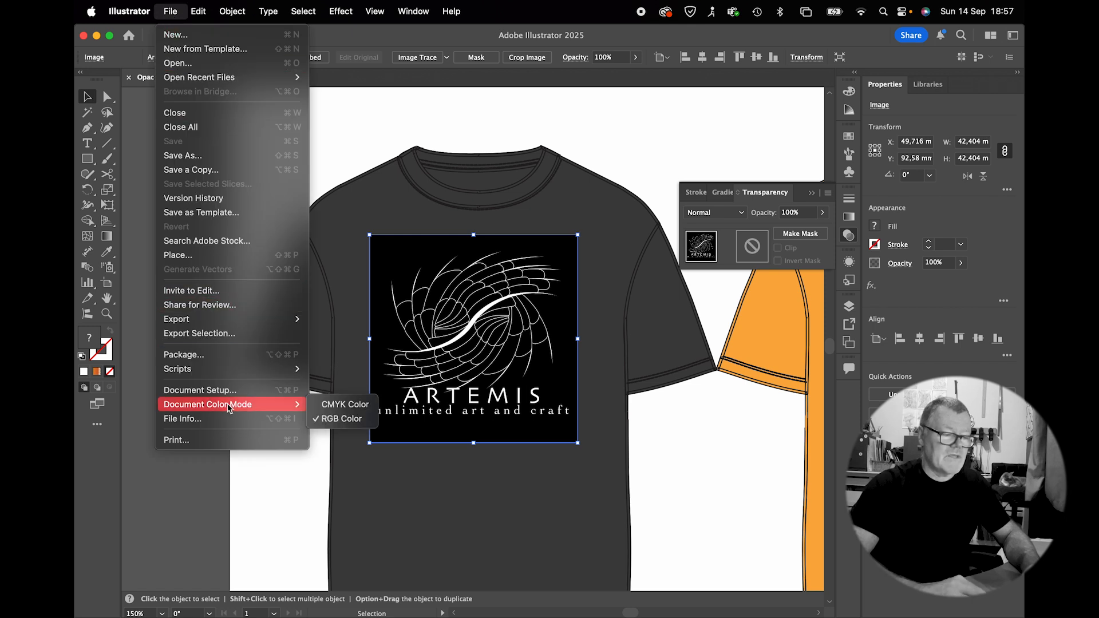
left_click(371, 141)
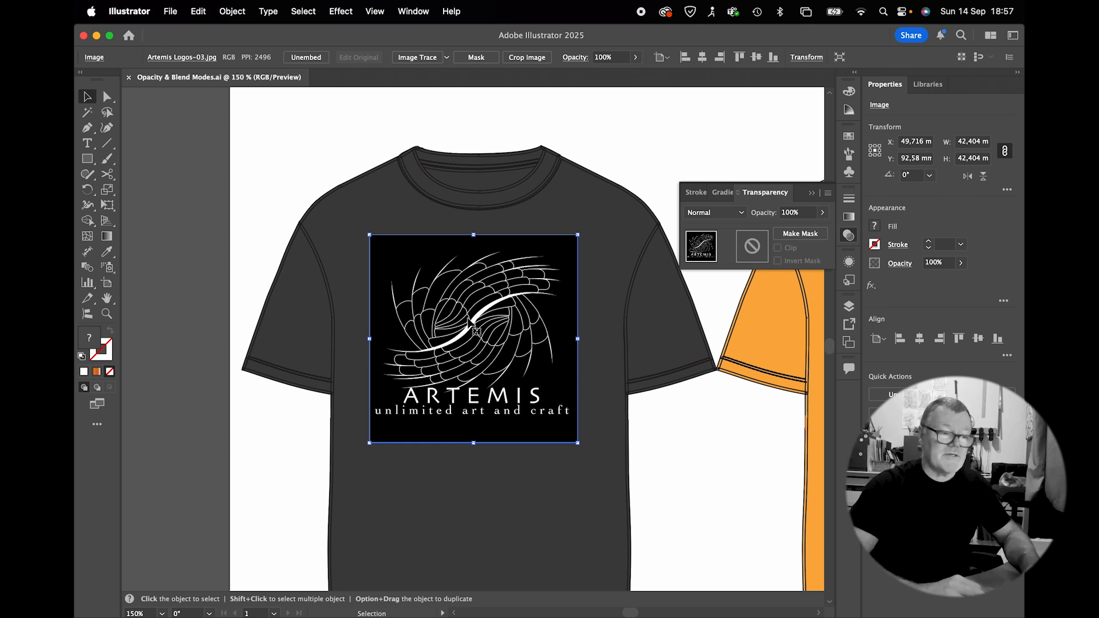
Step: Set the blending mode of the black logo image on the dark grey T-shirt to Screen
left_click(575, 58)
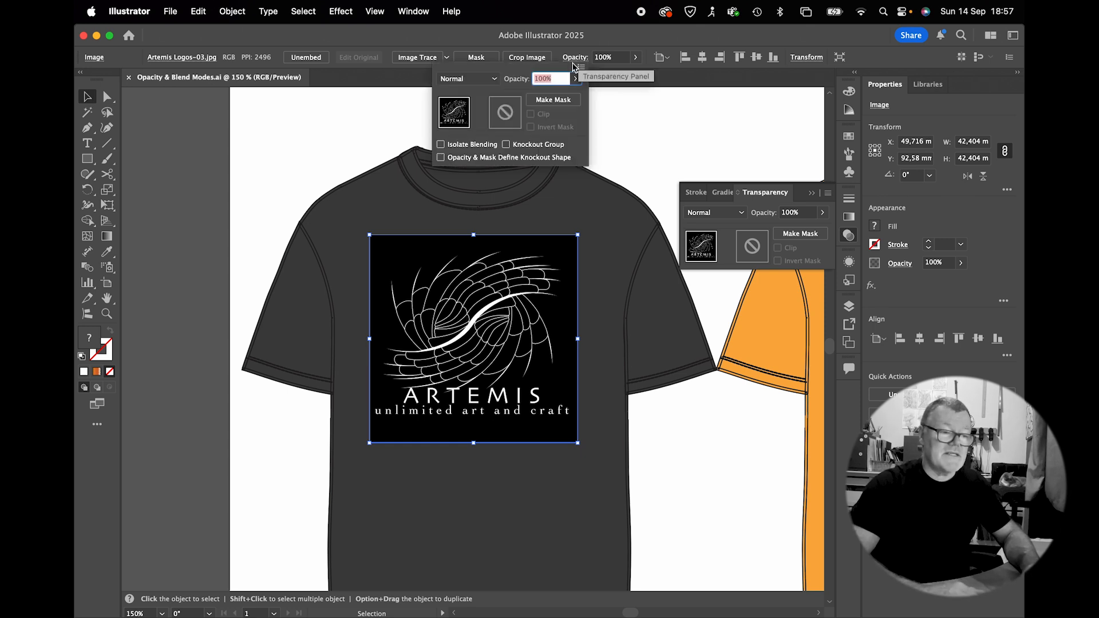
left_click(494, 79)
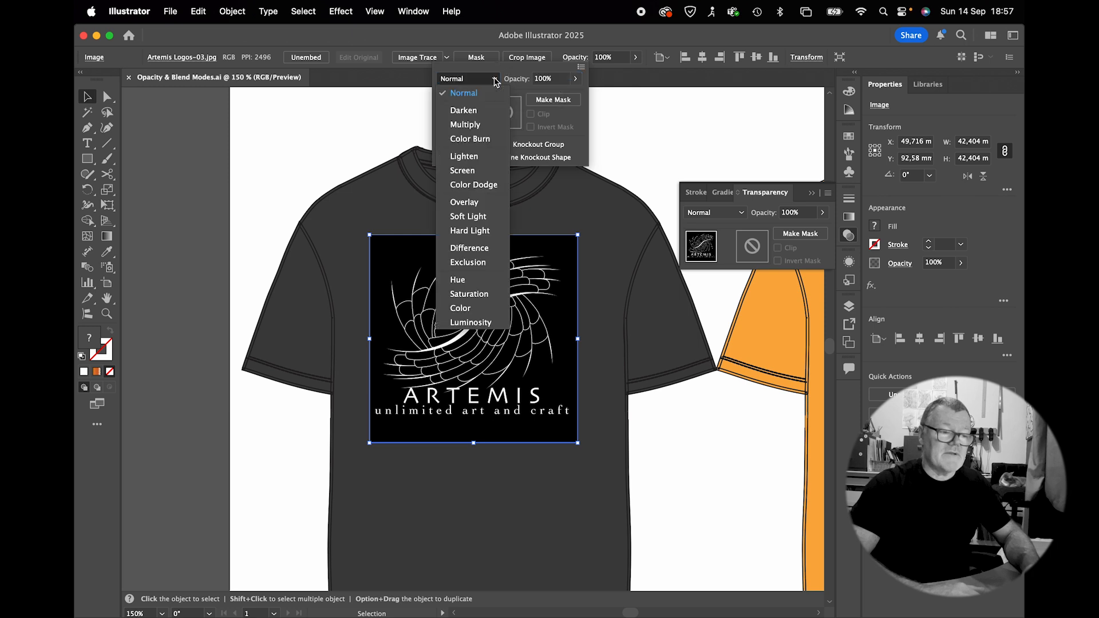
left_click(485, 171)
left_click(643, 151)
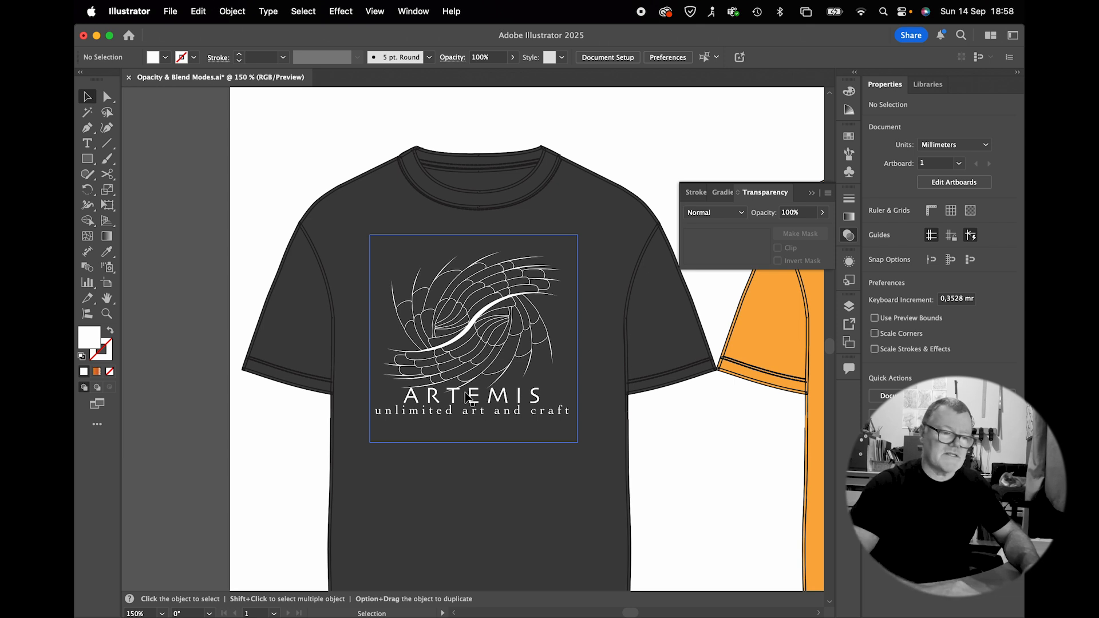
Step: Set the blending mode of the white-background logo image on the orange T-shirt to Multiply
scroll(542, 437, "right", 10)
scroll(543, 436, "right", 10)
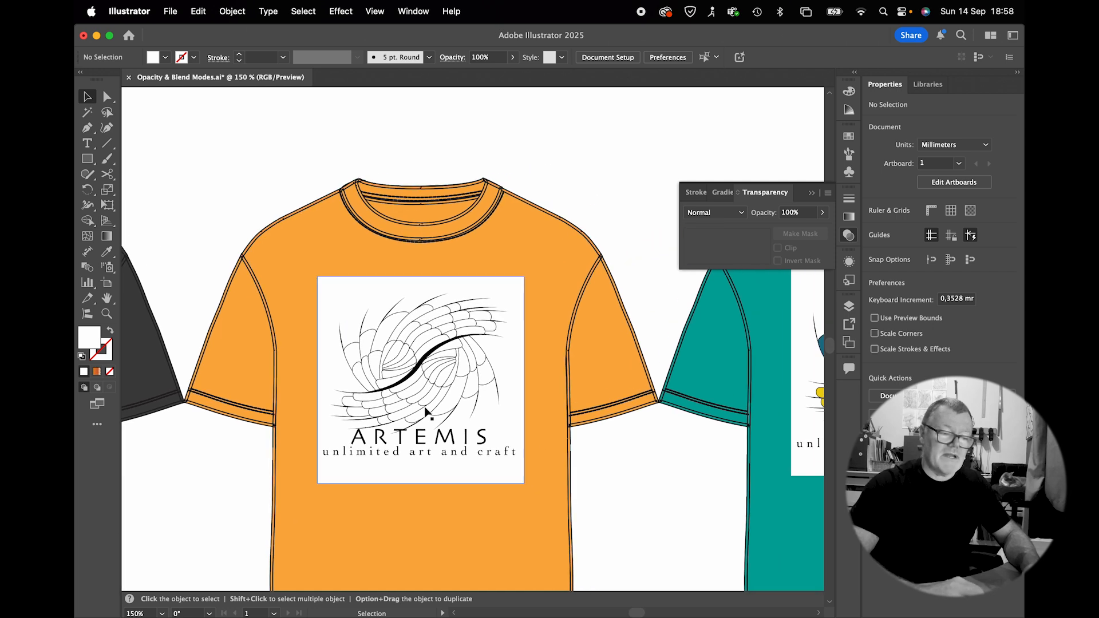
left_click(427, 412)
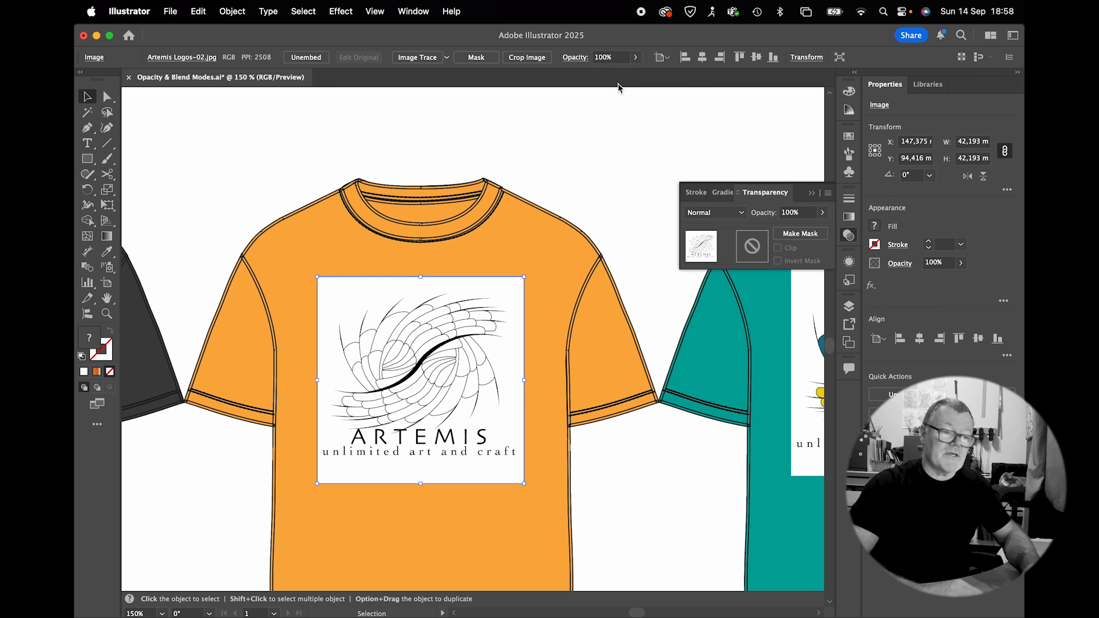
left_click(574, 57)
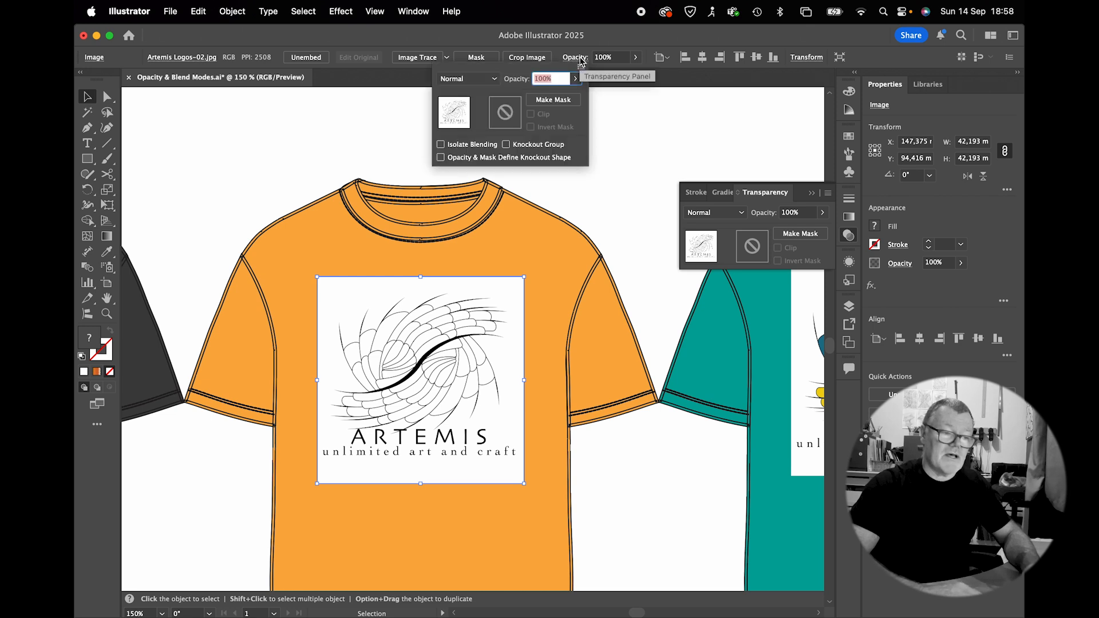
left_click(485, 78)
left_click(466, 125)
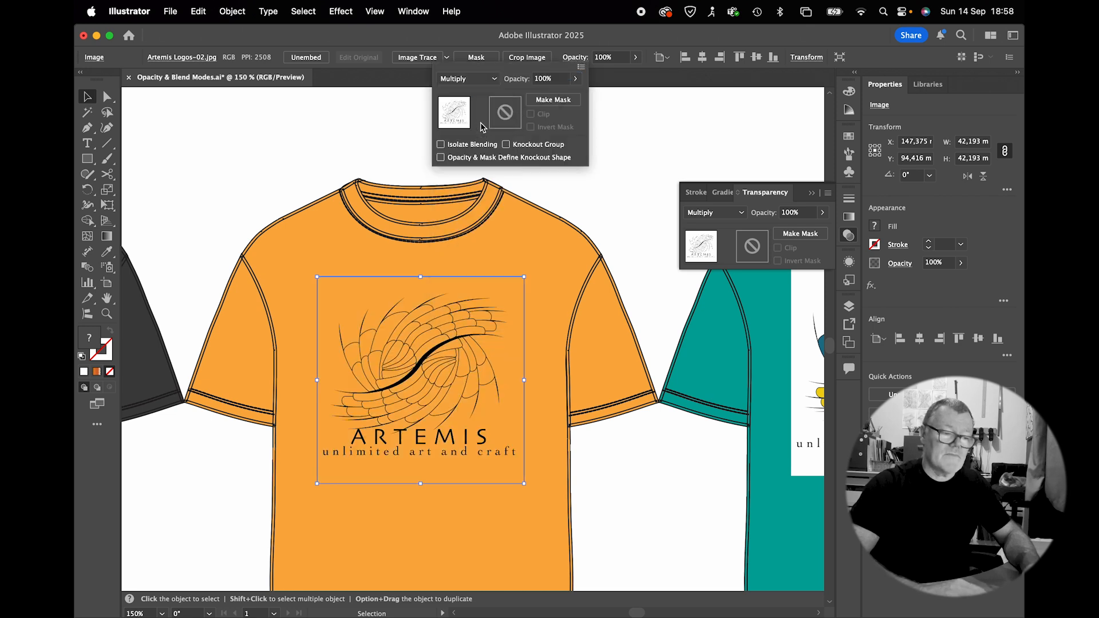
left_click(611, 192)
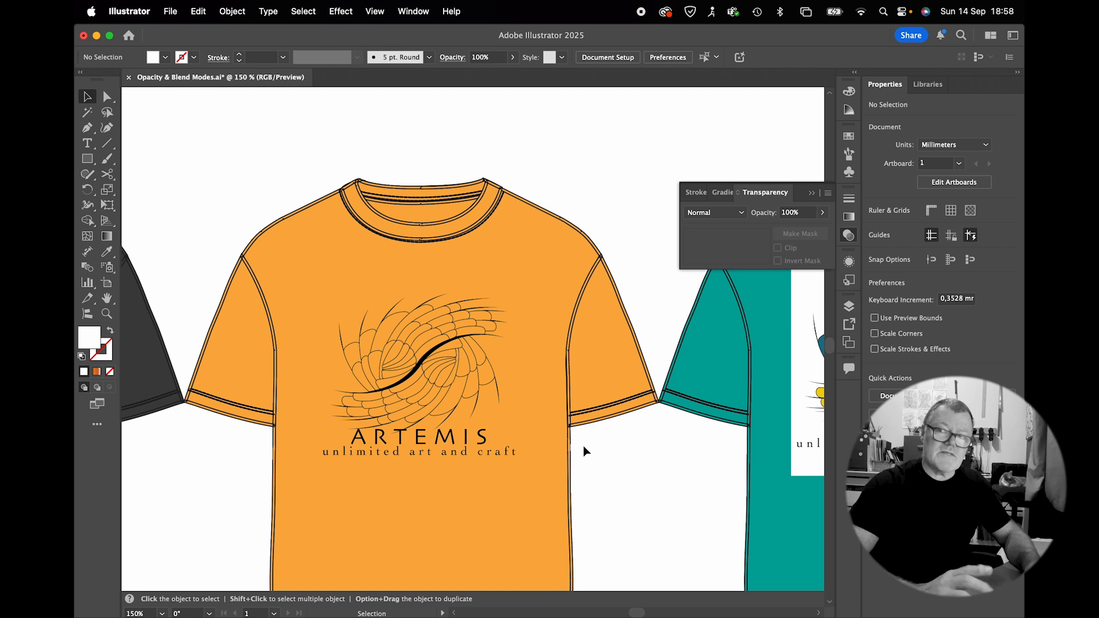
Step: Try the Multiply, Screen and Overlay blending modes on the teal T-shirt's multicolored logo, and restore it to Normal
scroll(584, 451, "right", 5)
scroll(584, 451, "right", 8)
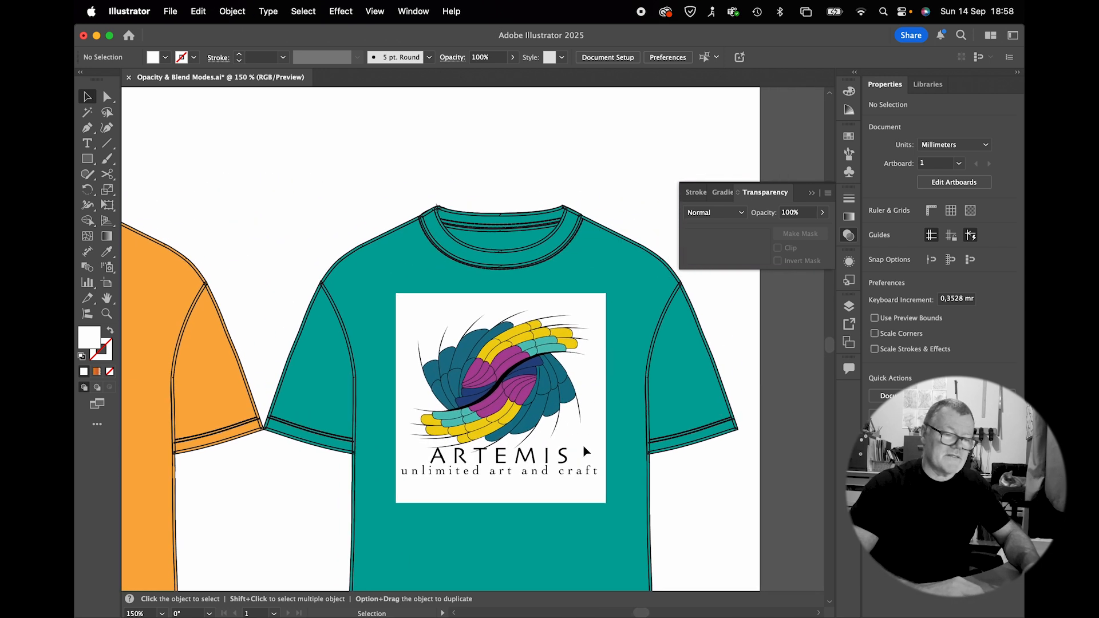
left_click(531, 422)
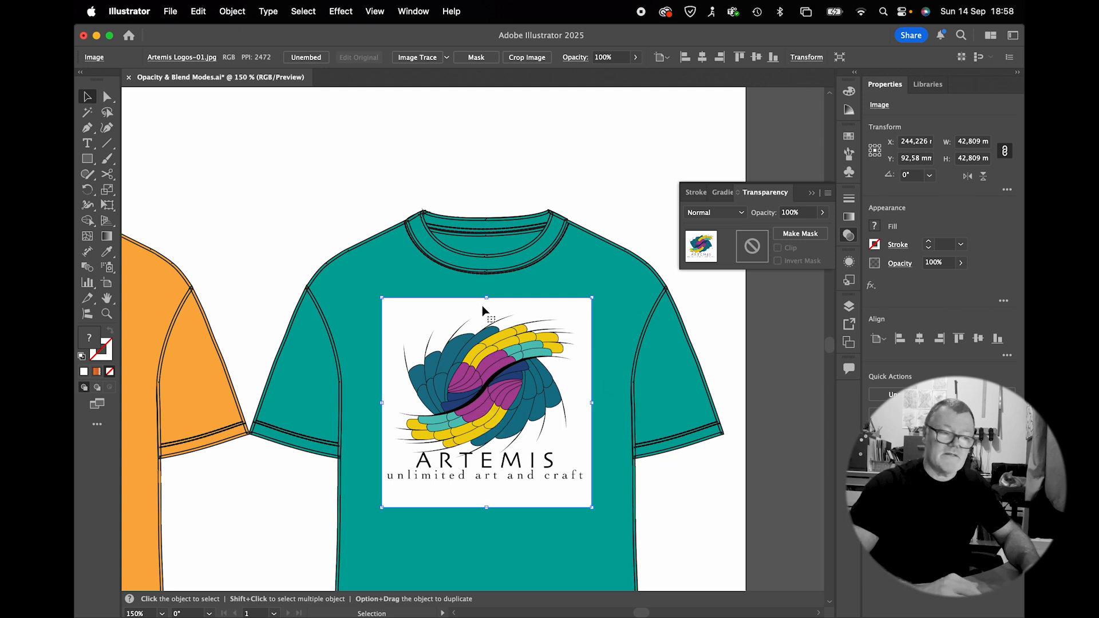
left_click(576, 59)
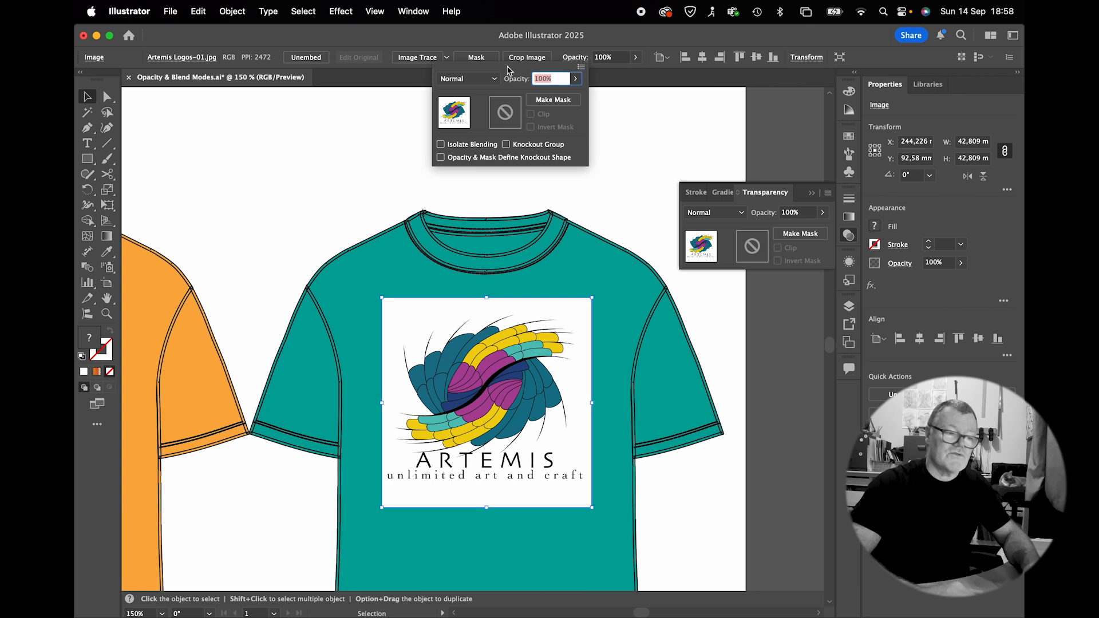
left_click(484, 80)
left_click(480, 125)
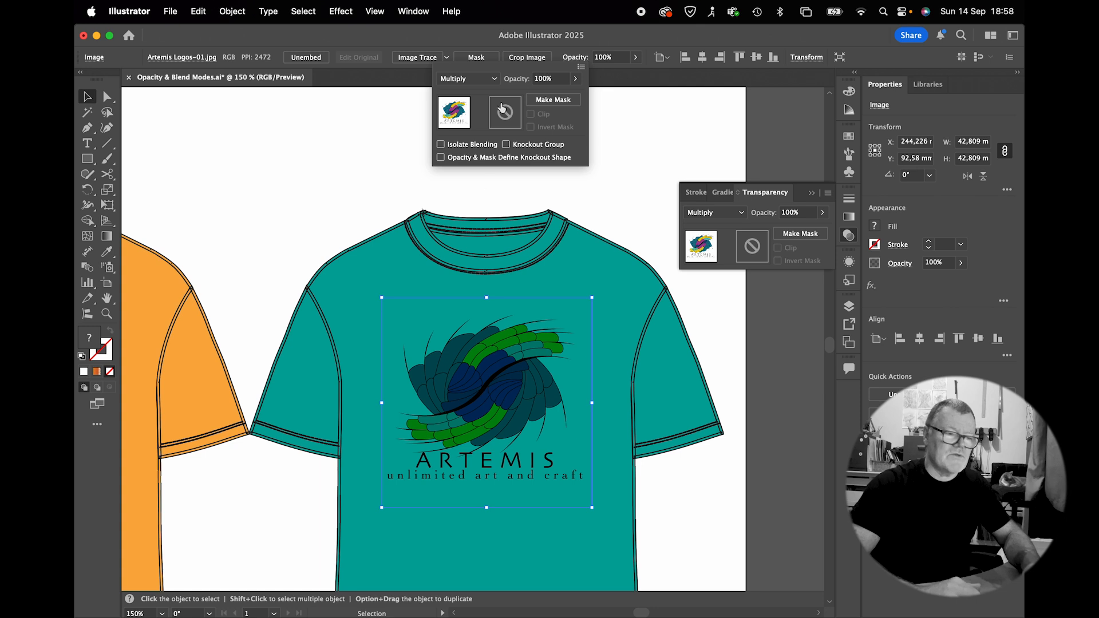
left_click(491, 82)
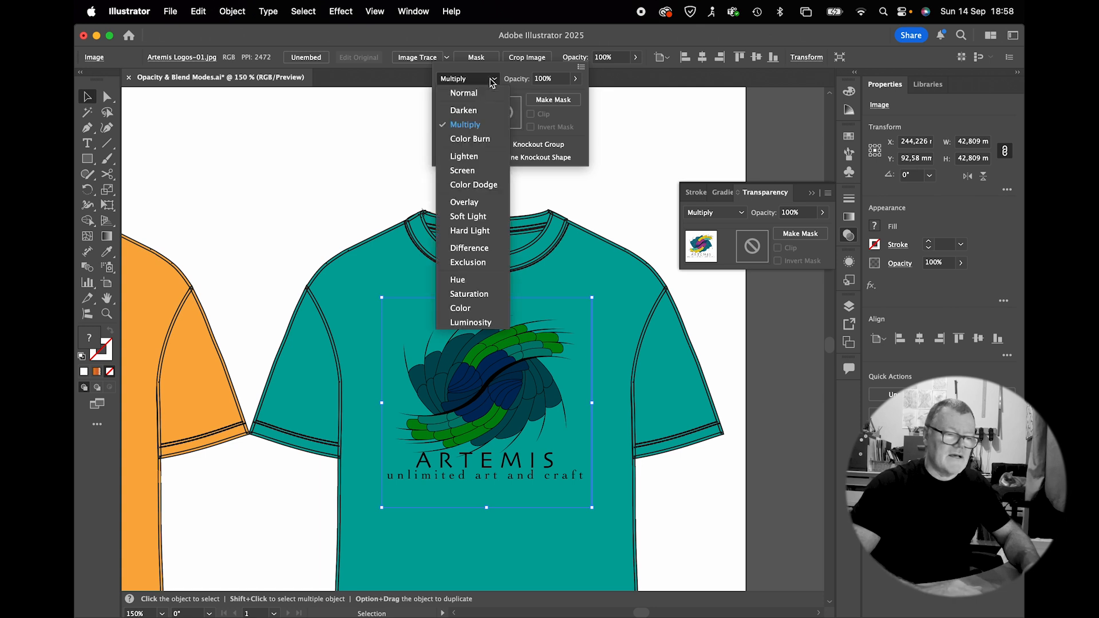
left_click(482, 170)
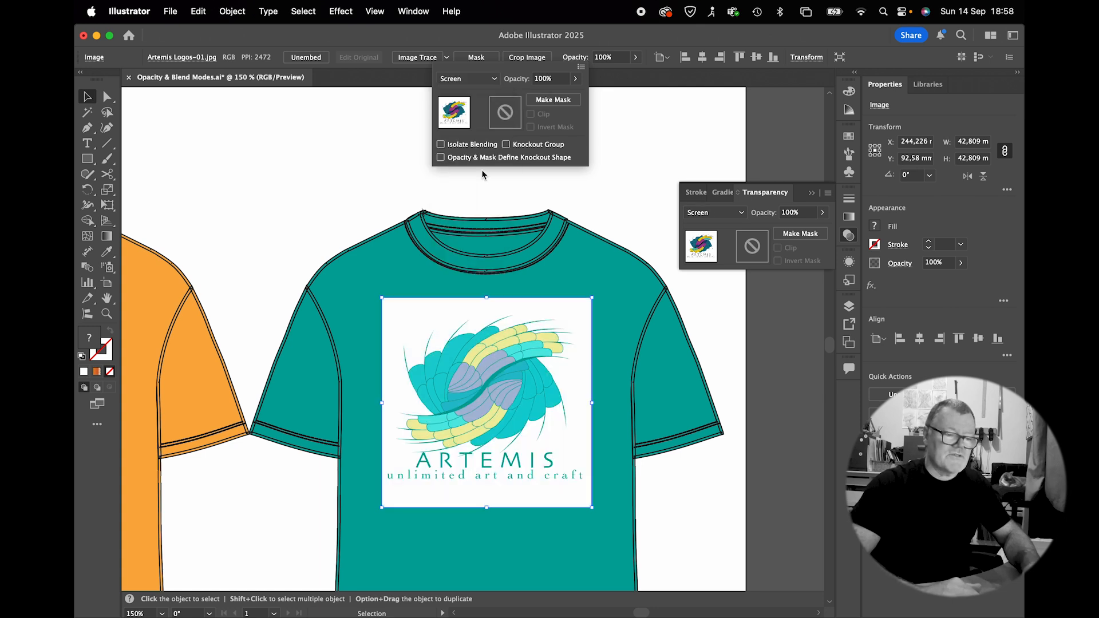
left_click(476, 79)
left_click(472, 206)
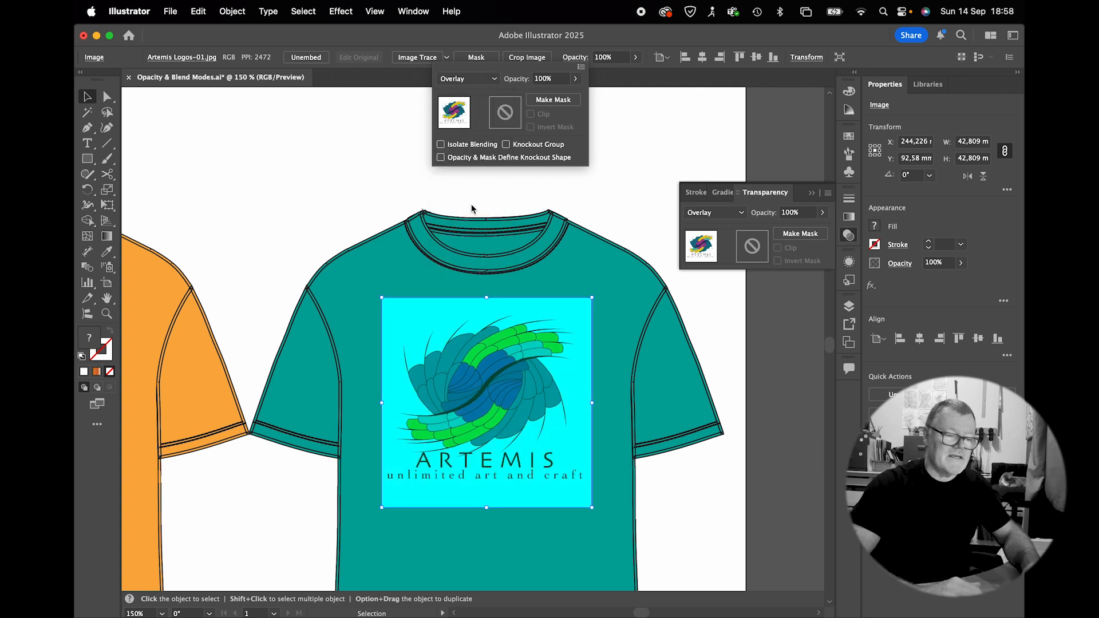
left_click(473, 81)
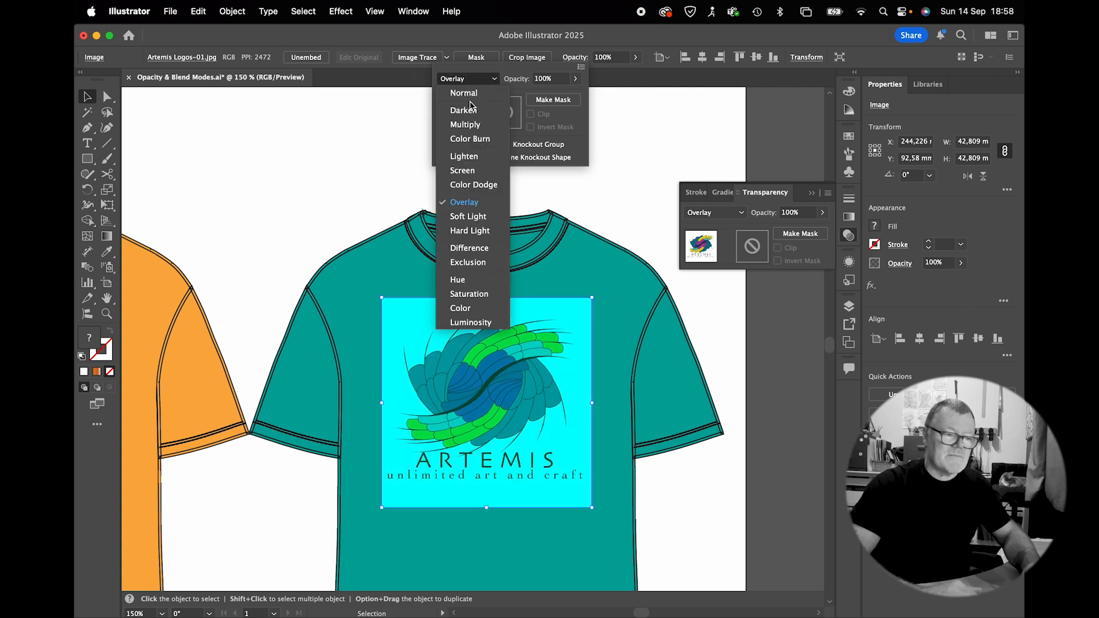
left_click(466, 94)
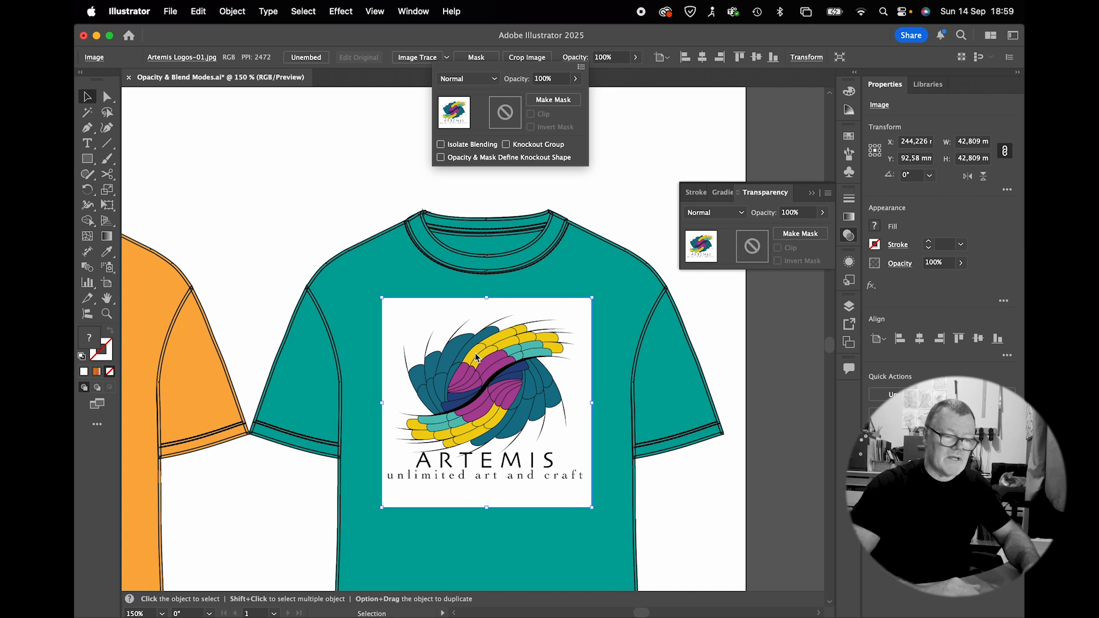
Step: Image-trace the multicolored logo on the teal T-shirt using the 6 Colors preset
left_click(418, 58)
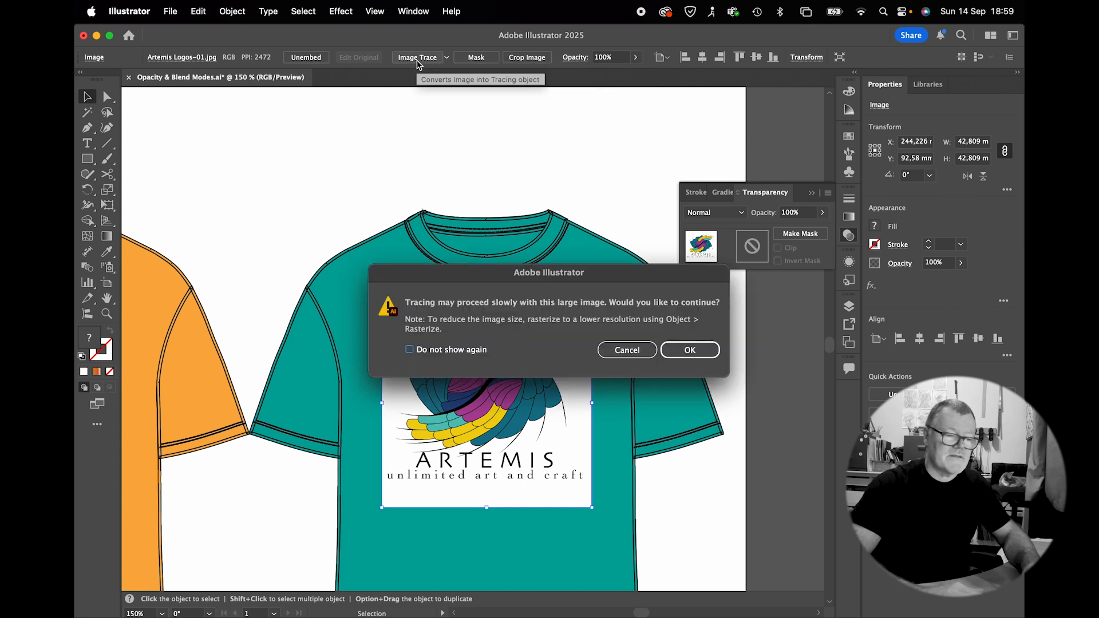
left_click(689, 350)
left_click(253, 56)
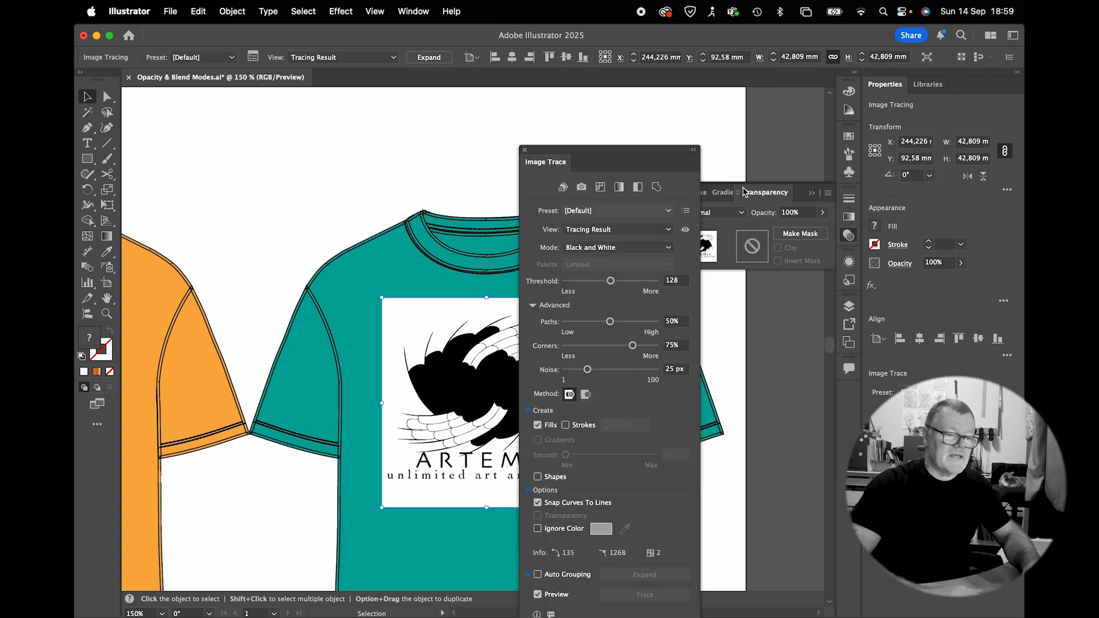
left_click_drag(615, 147, 743, 87)
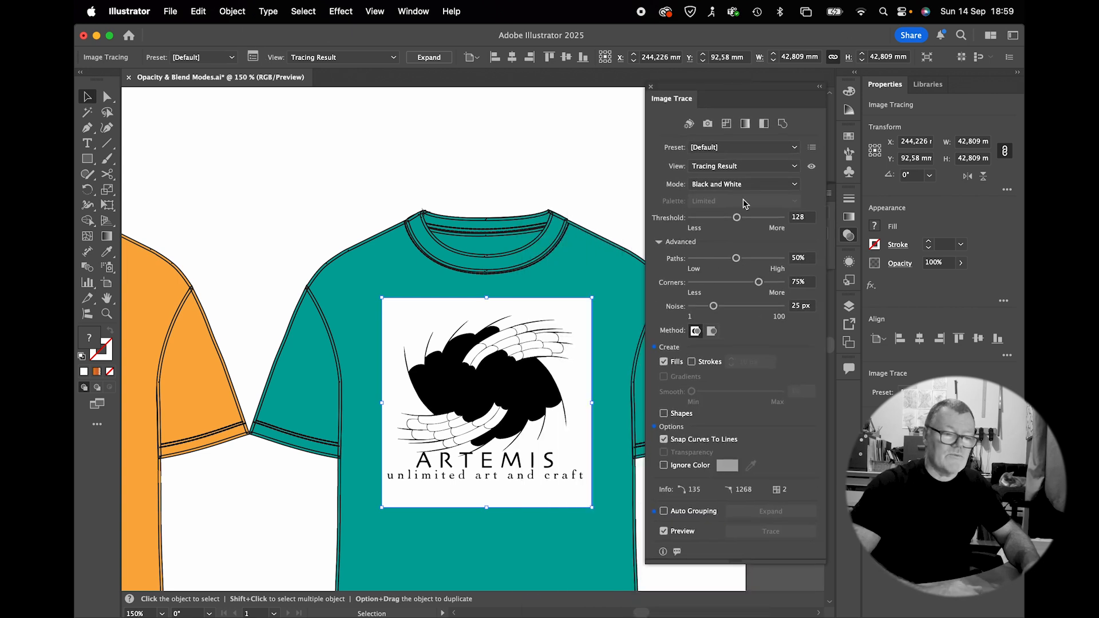
left_click(793, 150)
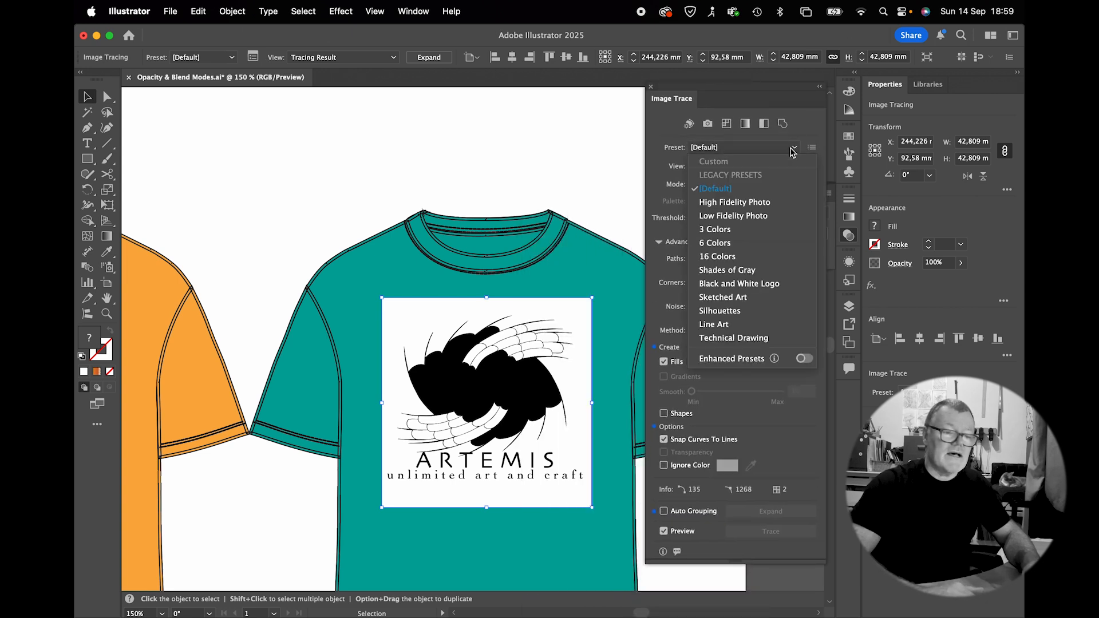
left_click(733, 247)
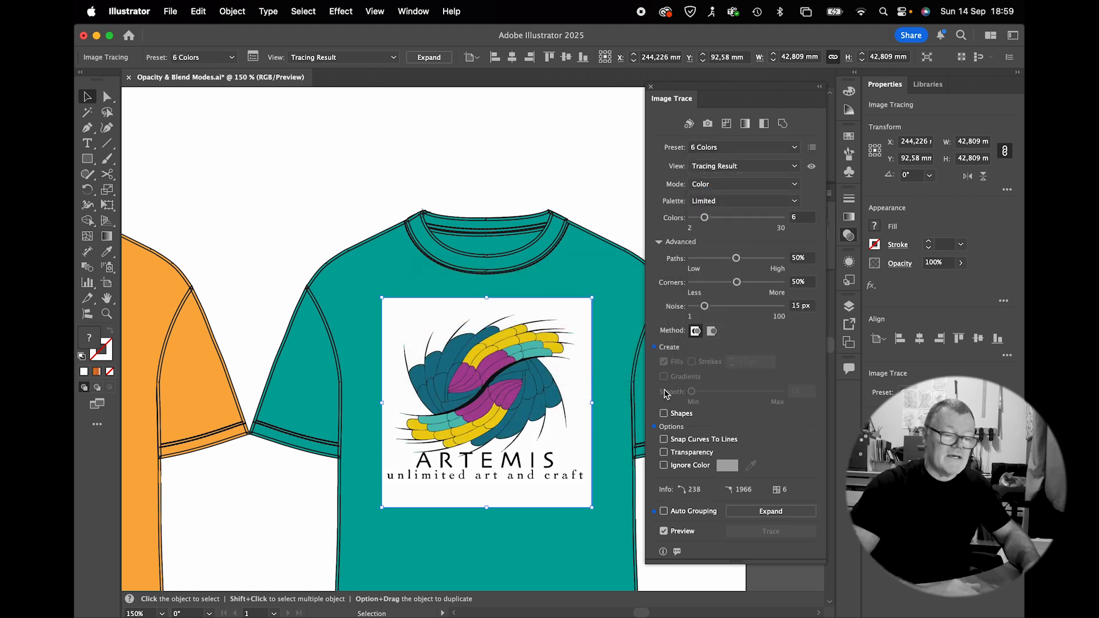
Step: Make the logo tracing ignore white to remove its background, and put away the Image Trace and Transparency settings to show all three T-shirts
left_click(664, 465)
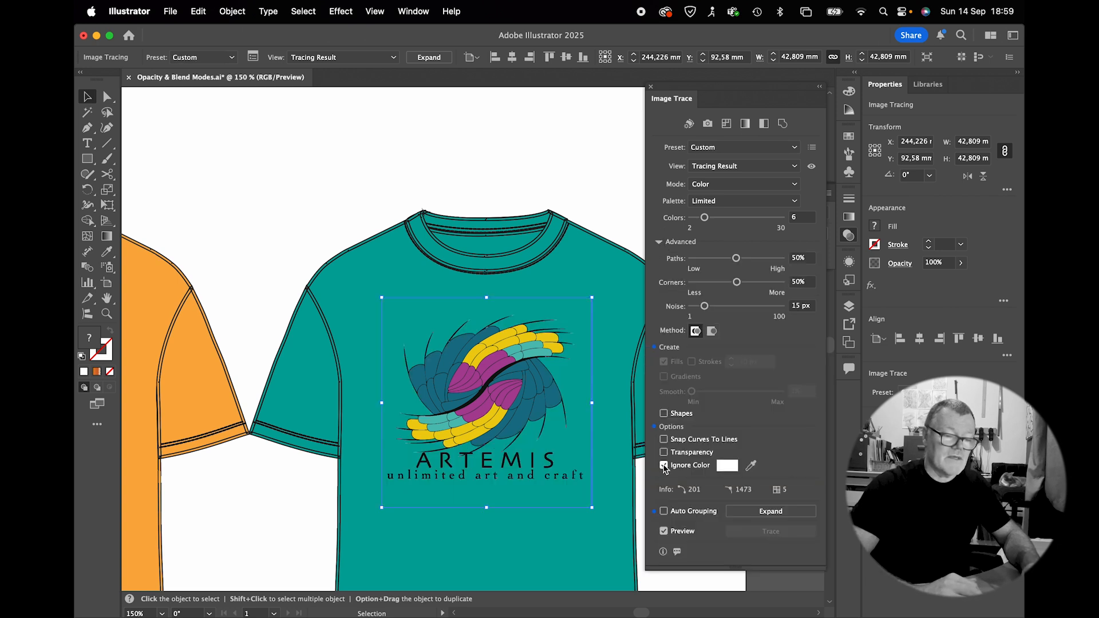
left_click(651, 87)
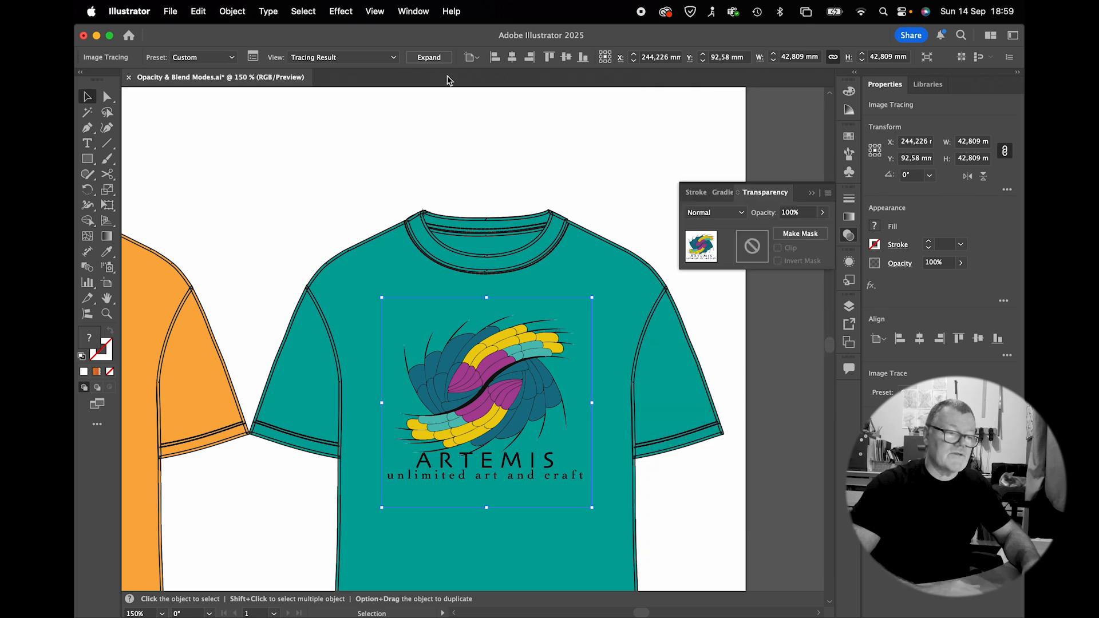
left_click(615, 185)
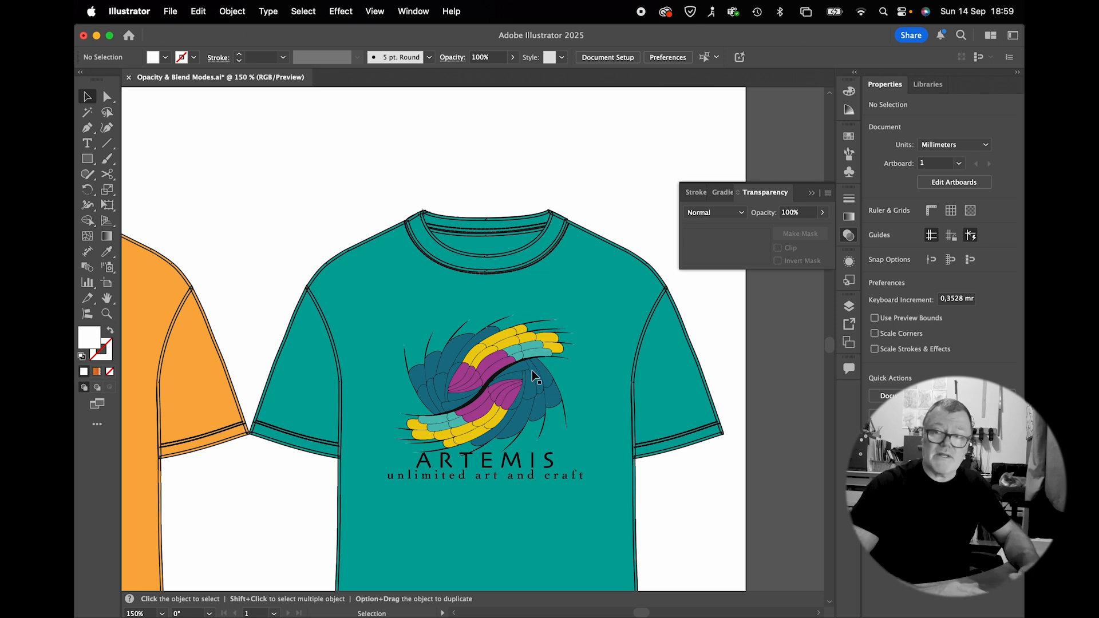
key("super+0")
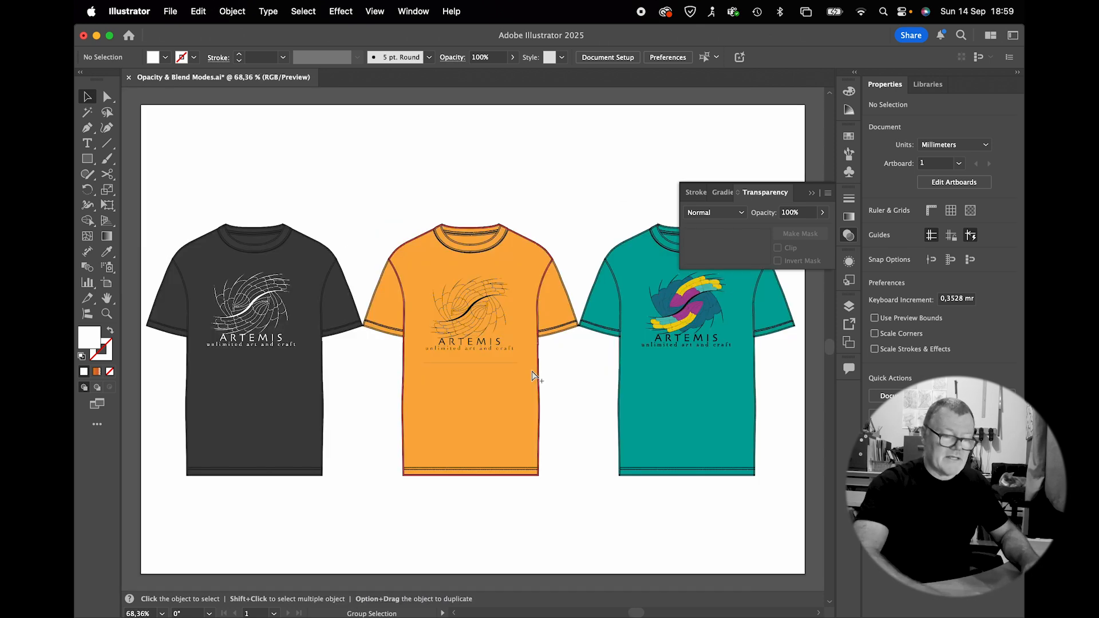
left_click(810, 194)
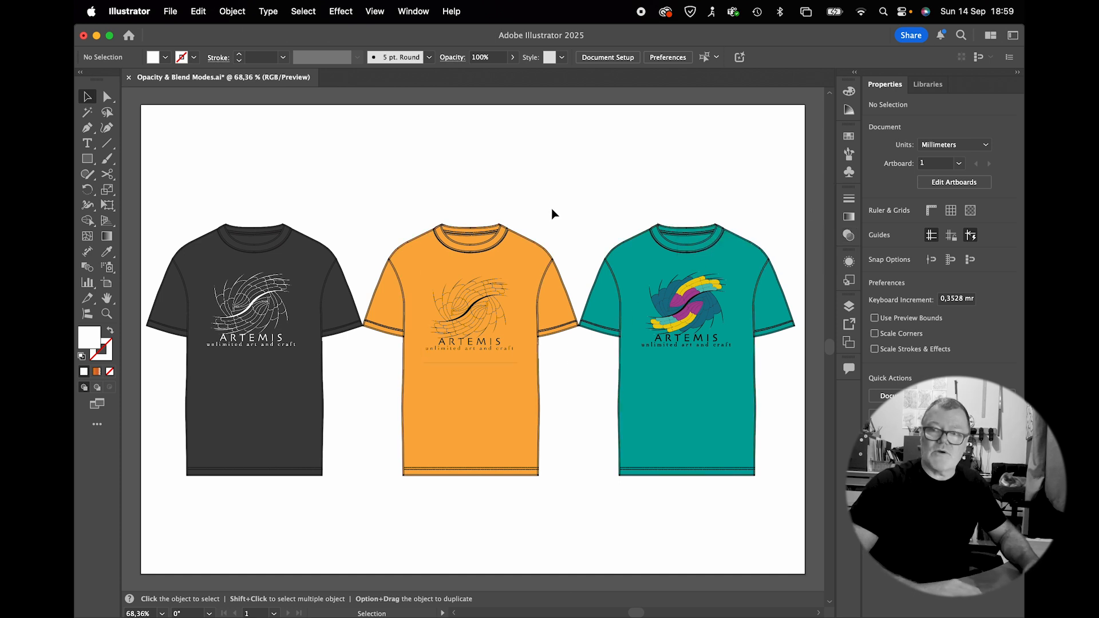